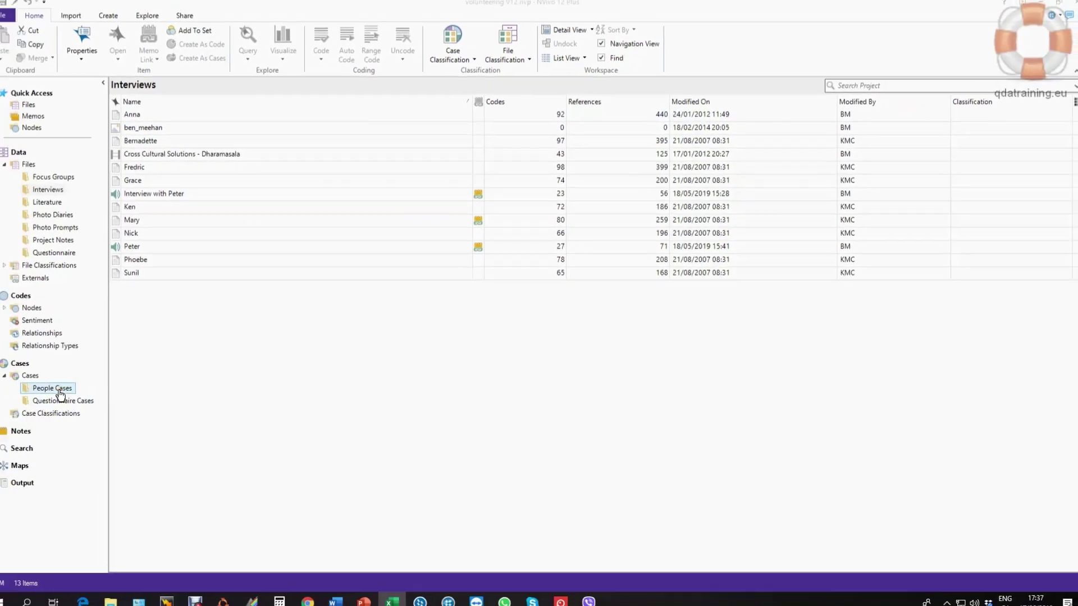
- Review the People Cases list, then show the still-empty Case Classifications folder
{"action": "left_click", "coordinate": [29, 402]}
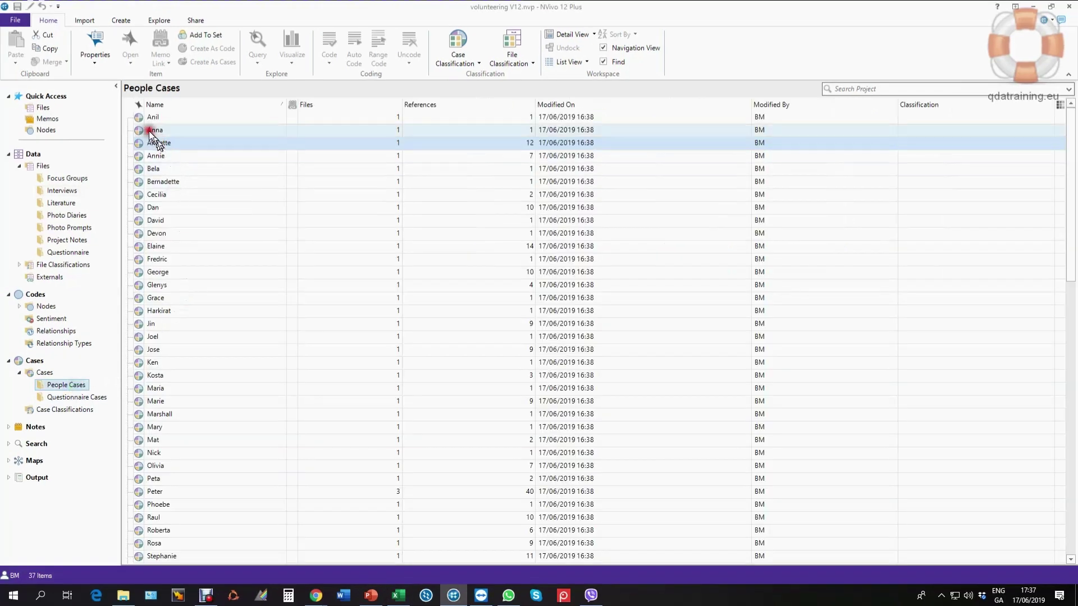
{"action": "left_click", "coordinate": [164, 466]}
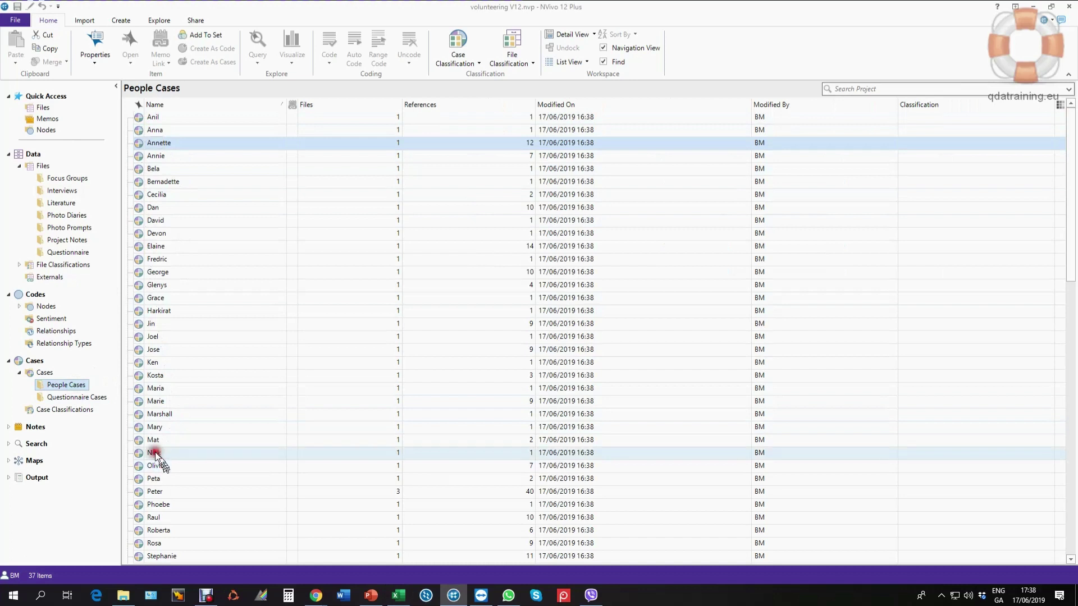
{"action": "left_click", "coordinate": [100, 405]}
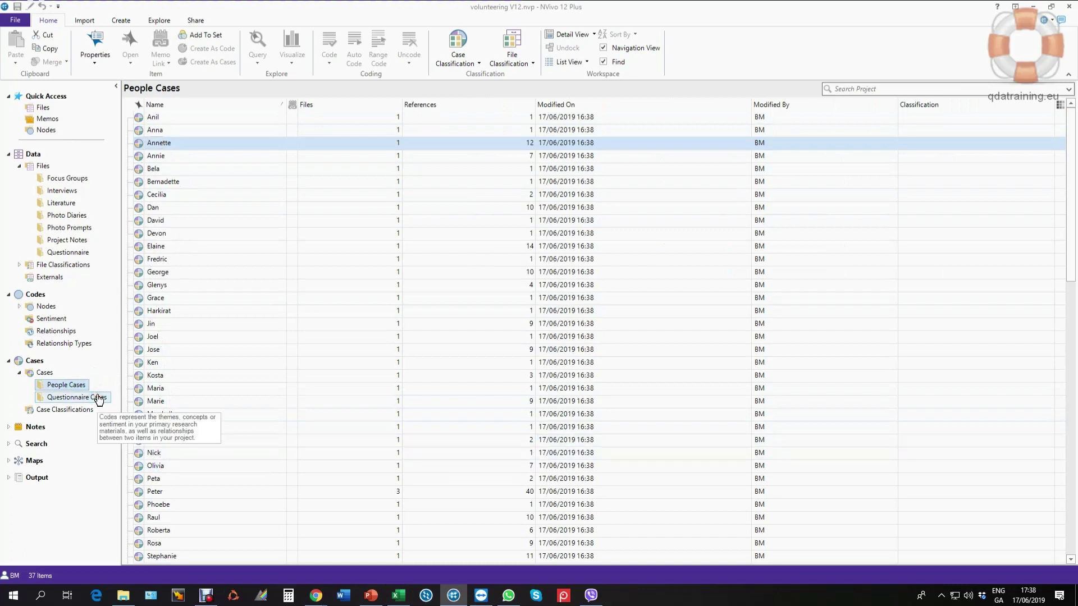
{"action": "left_click", "coordinate": [90, 409]}
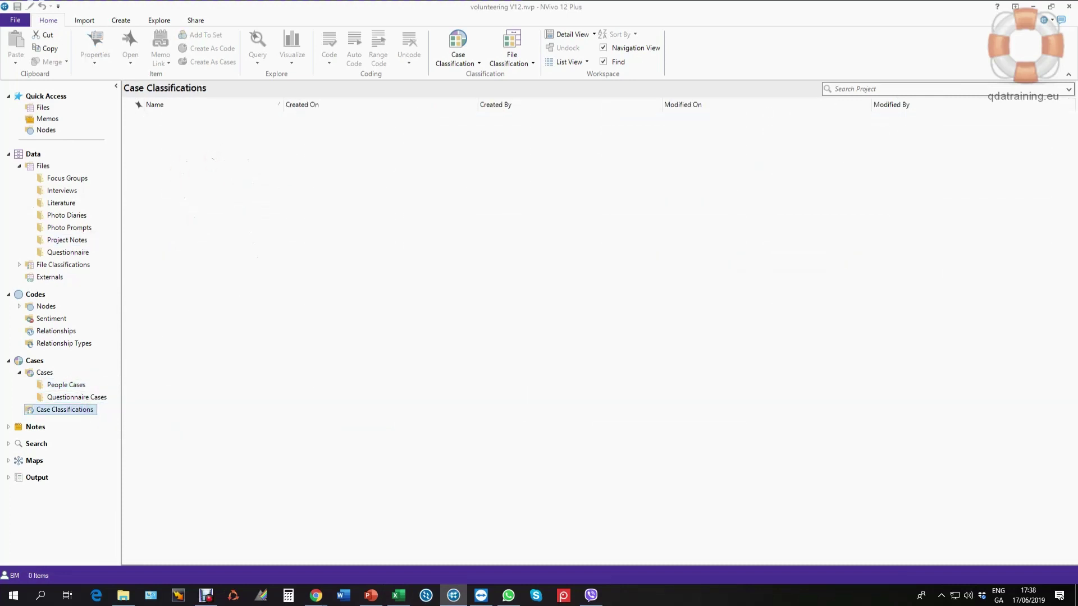
- Bring the Classification Sheet - Case- Profiles.xlsx workbook in front from the taskbar
{"action": "left_click", "coordinate": [398, 595]}
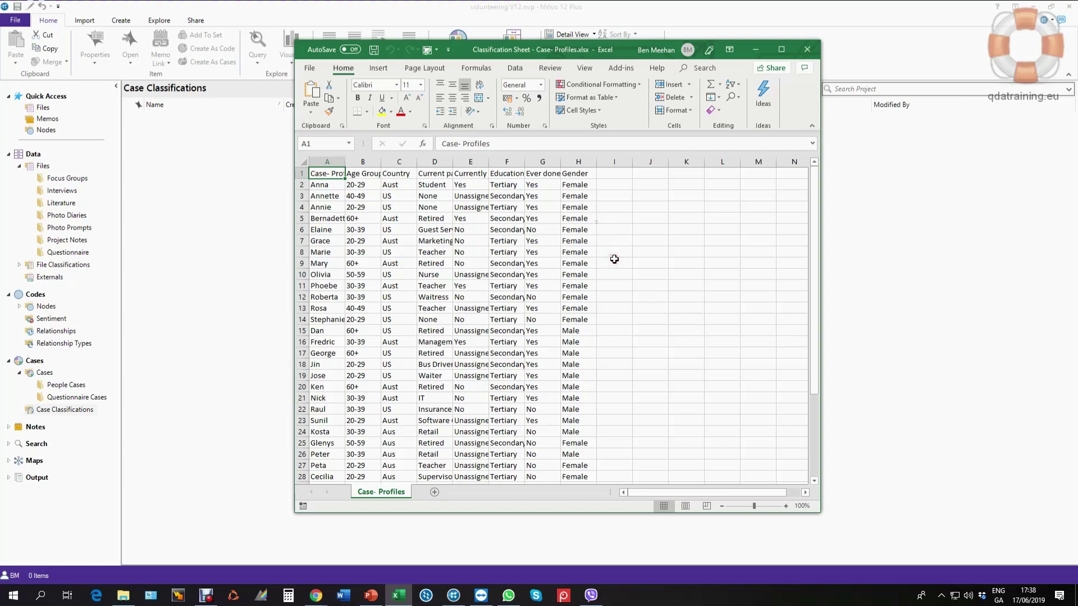
- Select Excel's case-name column A and compare it against NVivo's People Cases list
{"action": "left_click", "coordinate": [334, 161]}
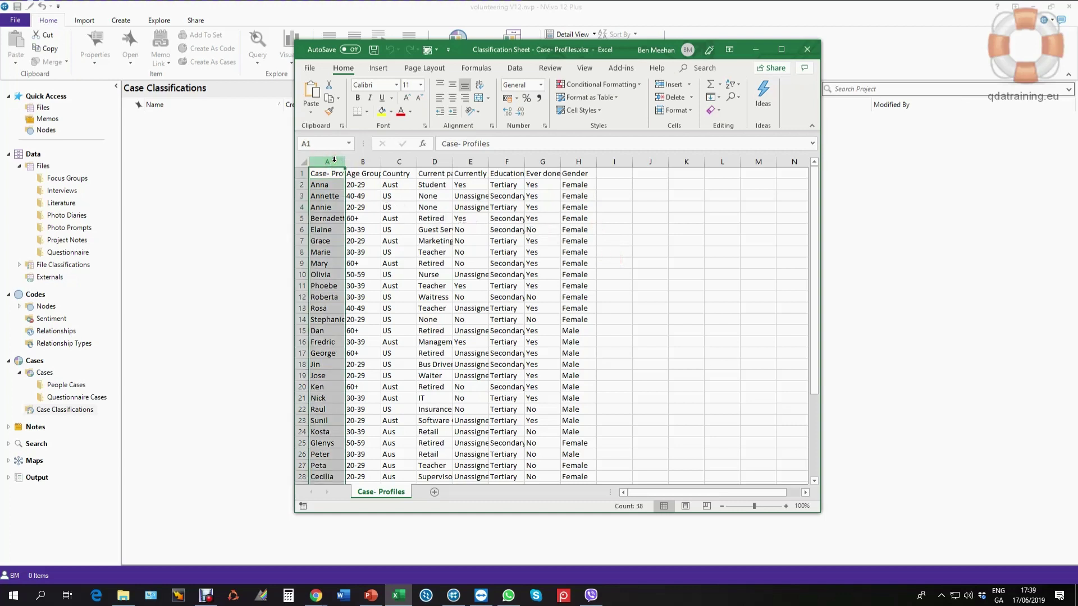
{"action": "left_click", "coordinate": [77, 385]}
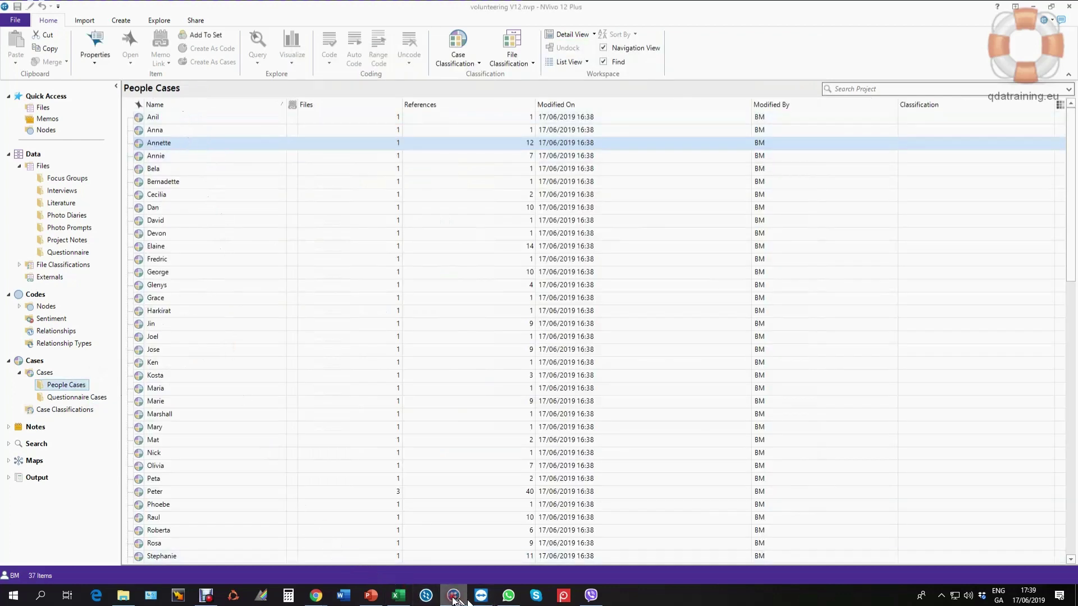
{"action": "left_click", "coordinate": [398, 595]}
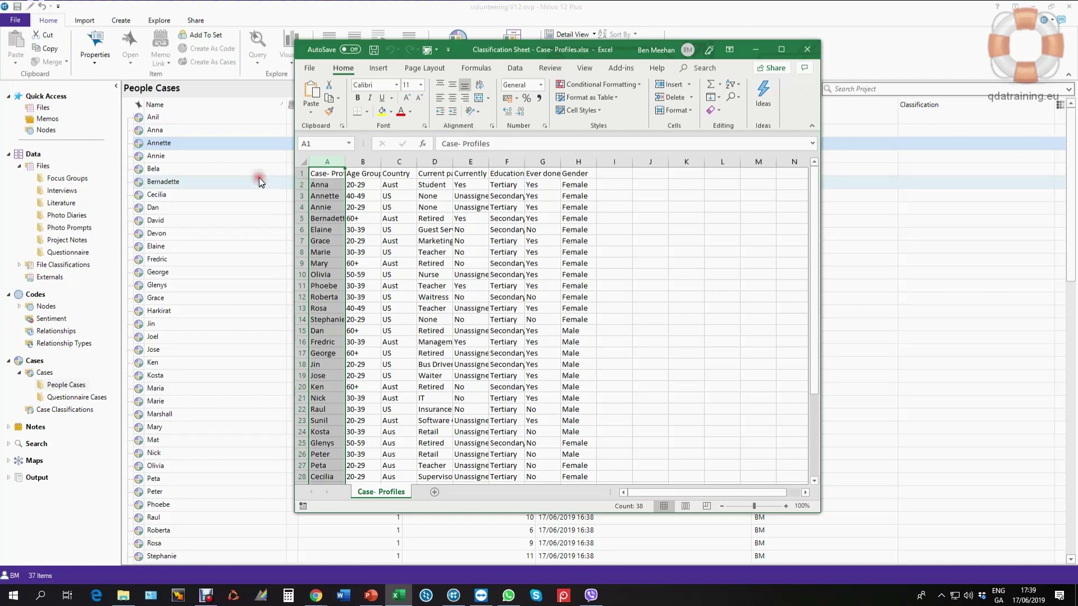
{"action": "left_click", "coordinate": [139, 144]}
{"action": "right_click", "coordinate": [139, 144]}
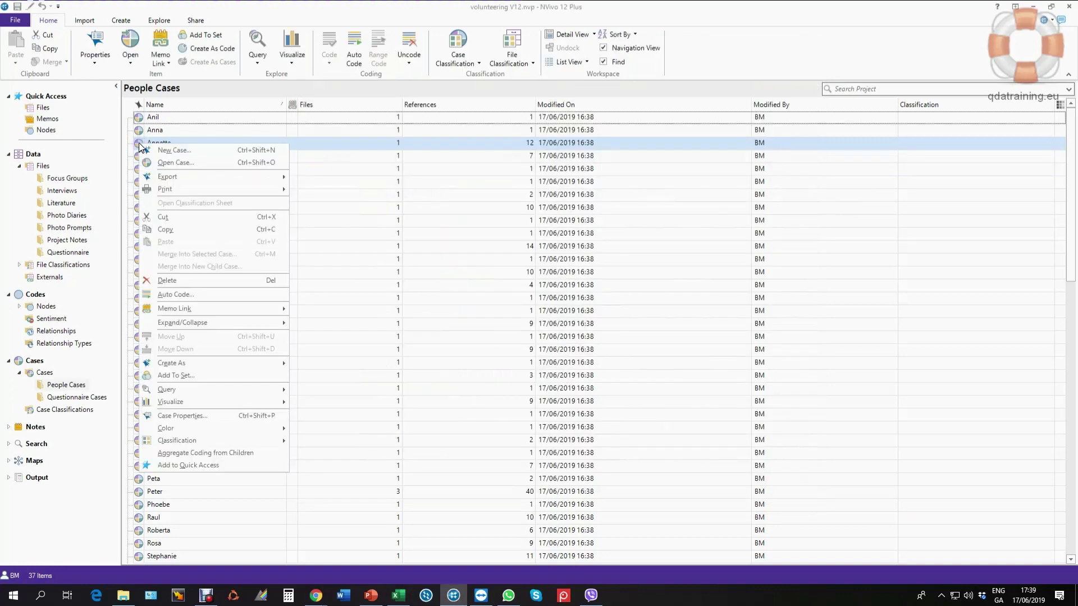
{"action": "left_click", "coordinate": [259, 180]}
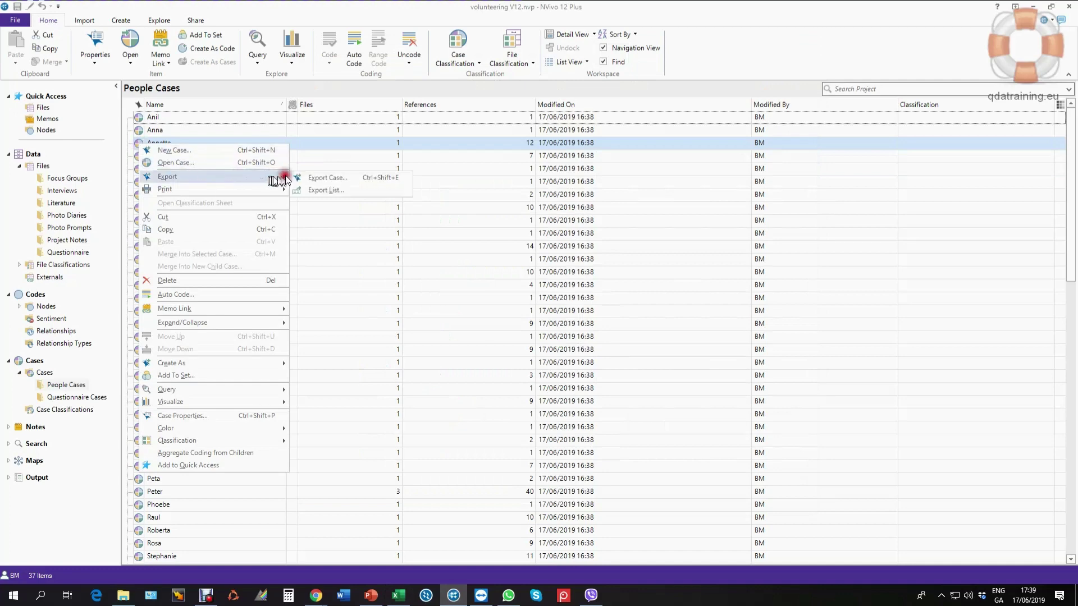
{"action": "left_click", "coordinate": [319, 191]}
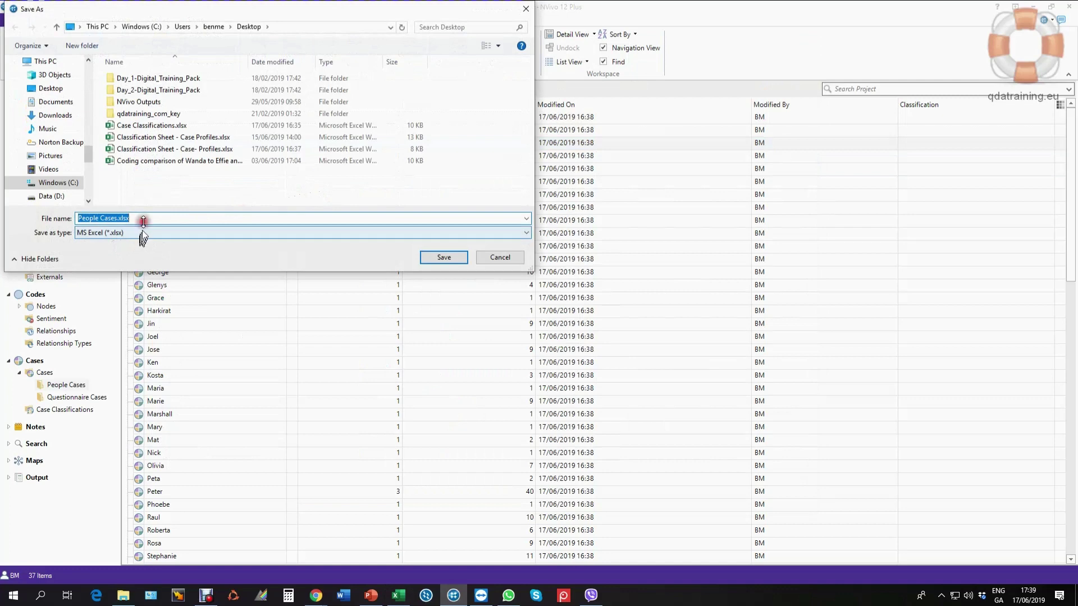
{"action": "left_click", "coordinate": [505, 257]}
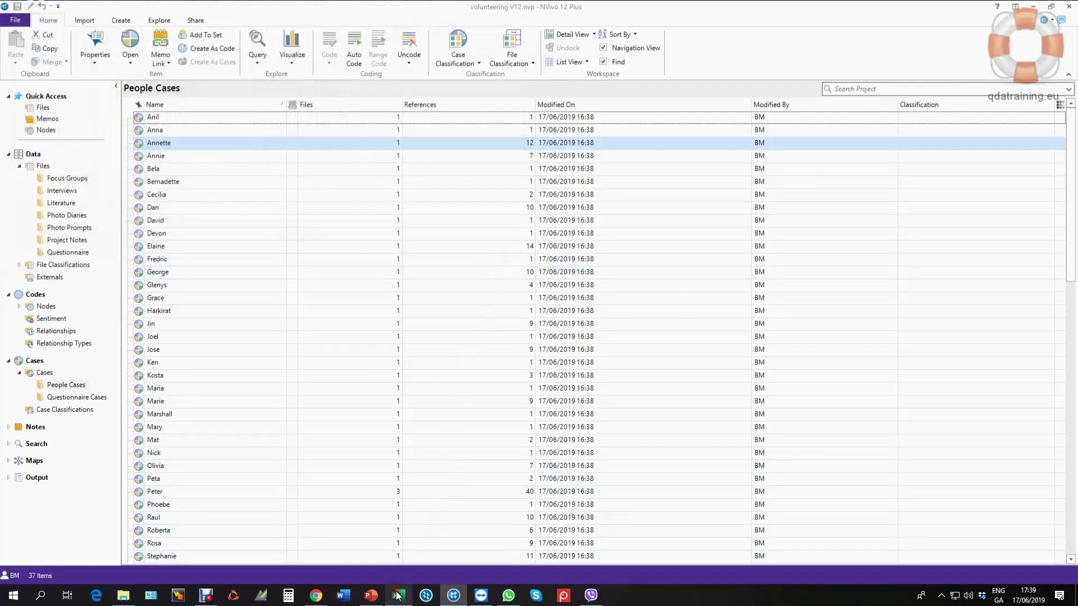
{"action": "left_click", "coordinate": [398, 596]}
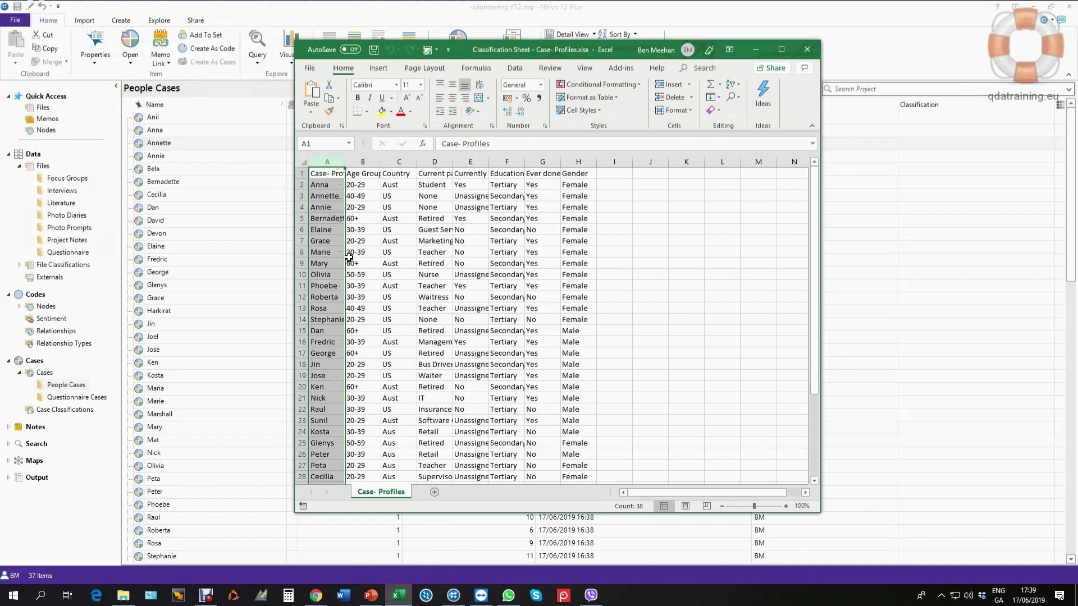
- Check the Age Group, Country and Gender headings in row 1, then close the workbook
{"action": "left_click", "coordinate": [297, 172]}
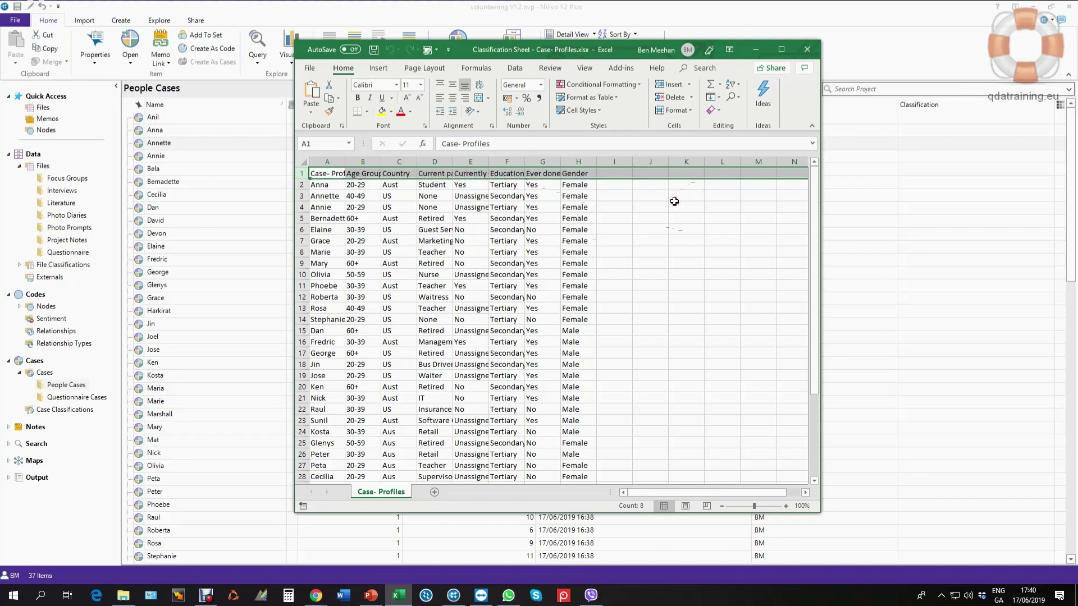
{"action": "left_click", "coordinate": [807, 50]}
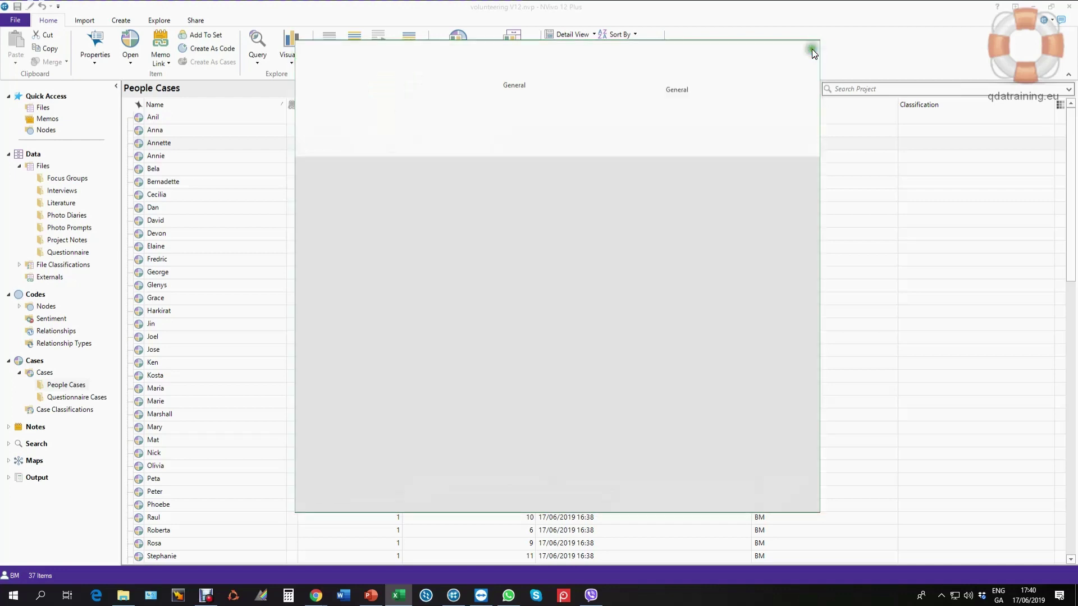
- Start the Import Classification Sheets wizard from the empty Case Classifications list
{"action": "left_click", "coordinate": [107, 397]}
{"action": "left_click", "coordinate": [78, 385]}
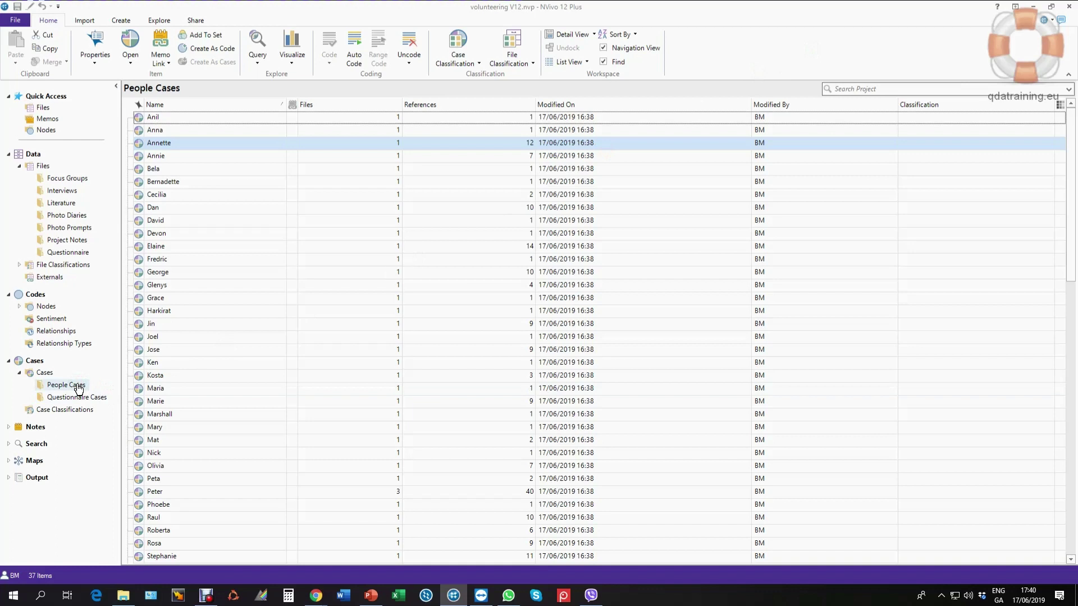
{"action": "left_click", "coordinate": [77, 398]}
{"action": "left_click", "coordinate": [75, 410]}
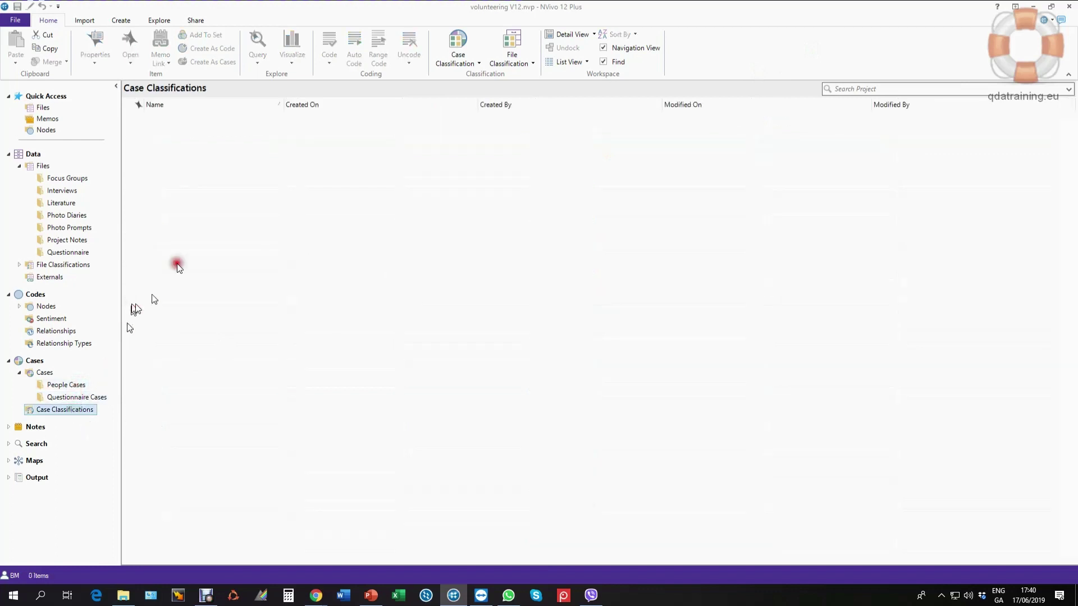
{"action": "right_click", "coordinate": [205, 162]}
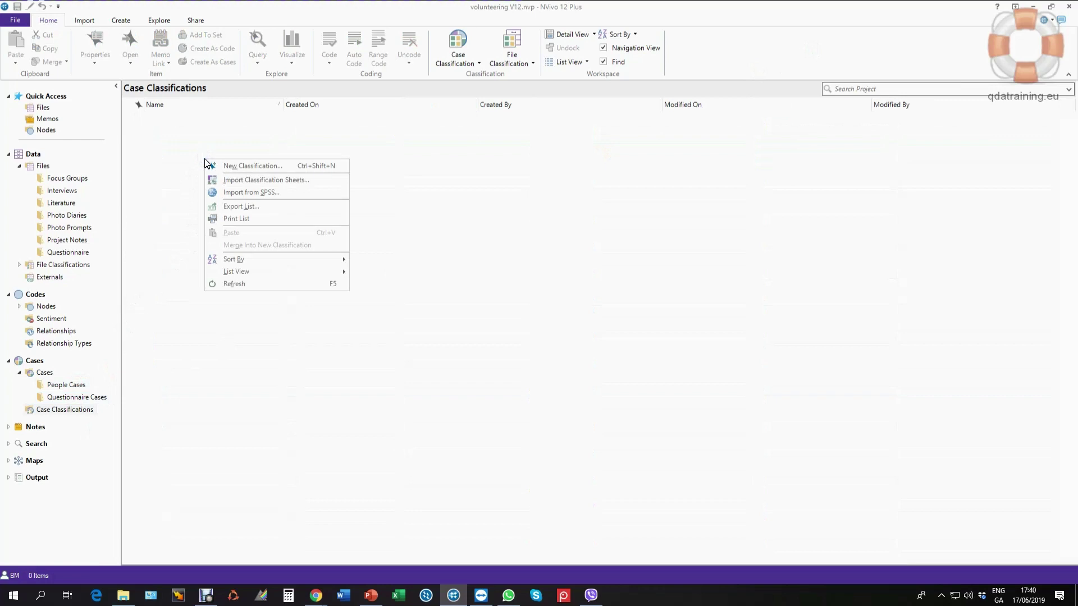
{"action": "left_click", "coordinate": [260, 180]}
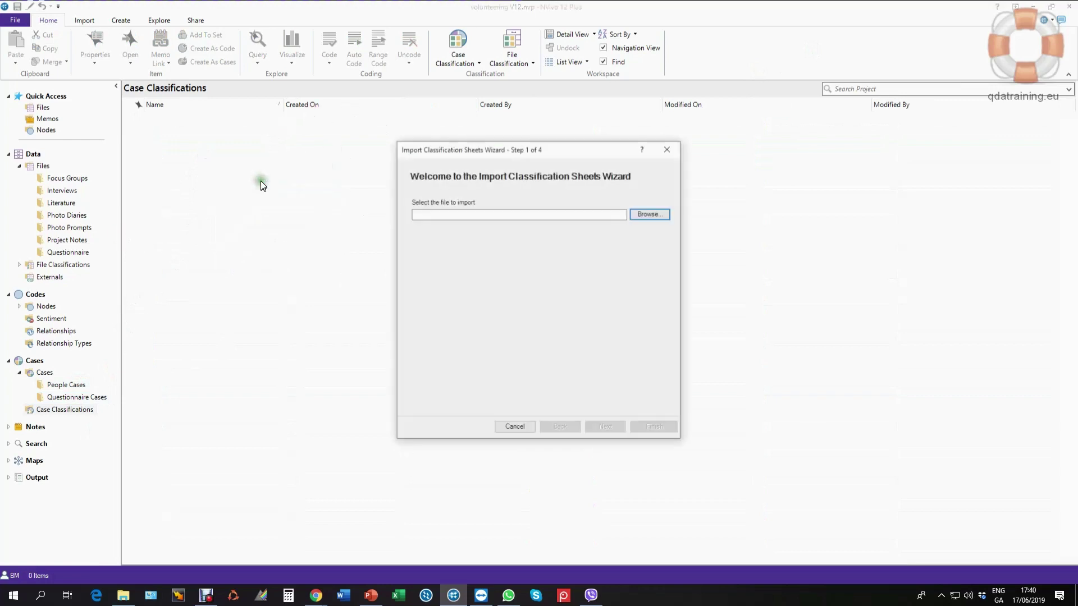
- Choose Classification Sheet - Case- Profiles.xlsx as the file to import and advance to Step 2
{"action": "left_click", "coordinate": [665, 214]}
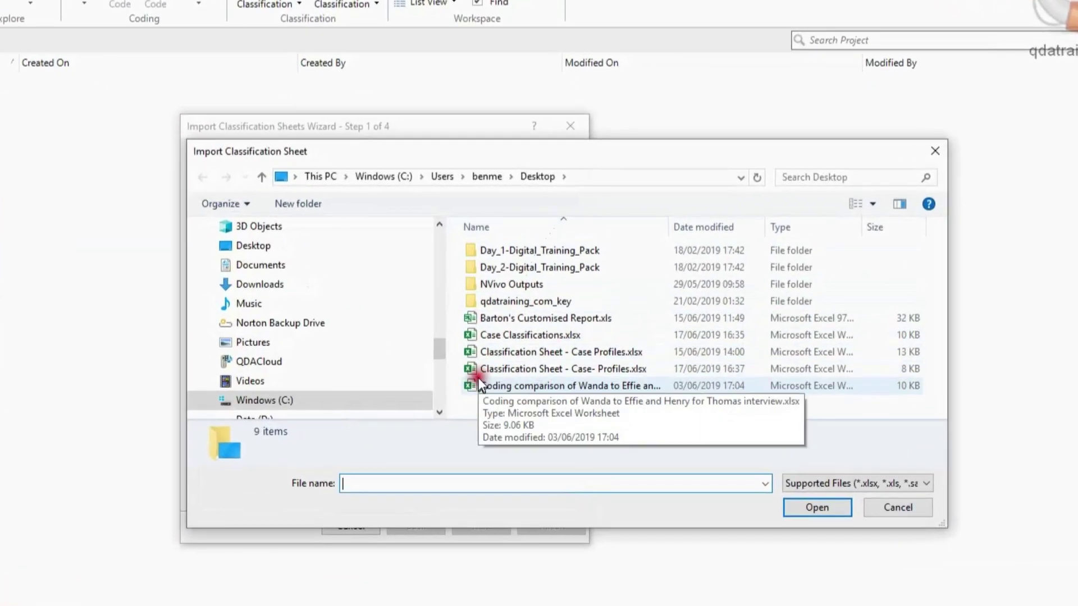
{"action": "left_click", "coordinate": [474, 370]}
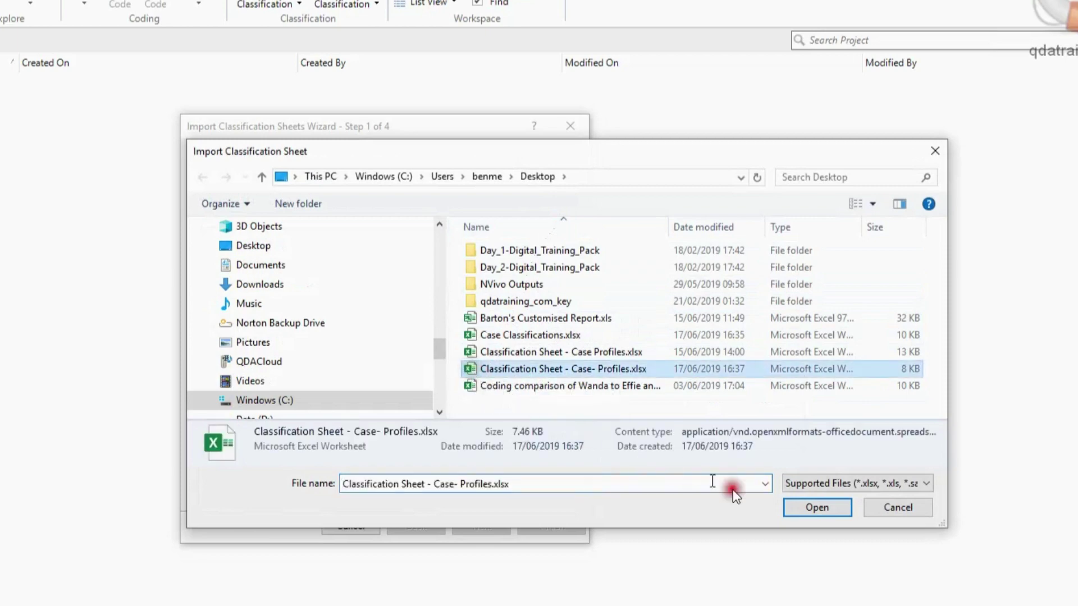
{"action": "left_click", "coordinate": [825, 506]}
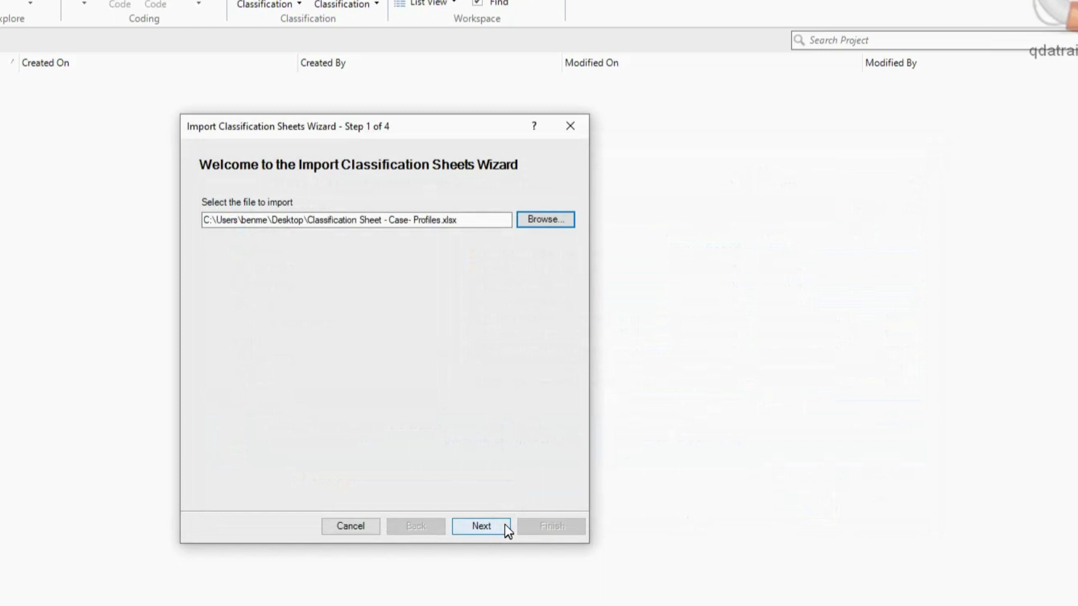
{"action": "left_click", "coordinate": [504, 524]}
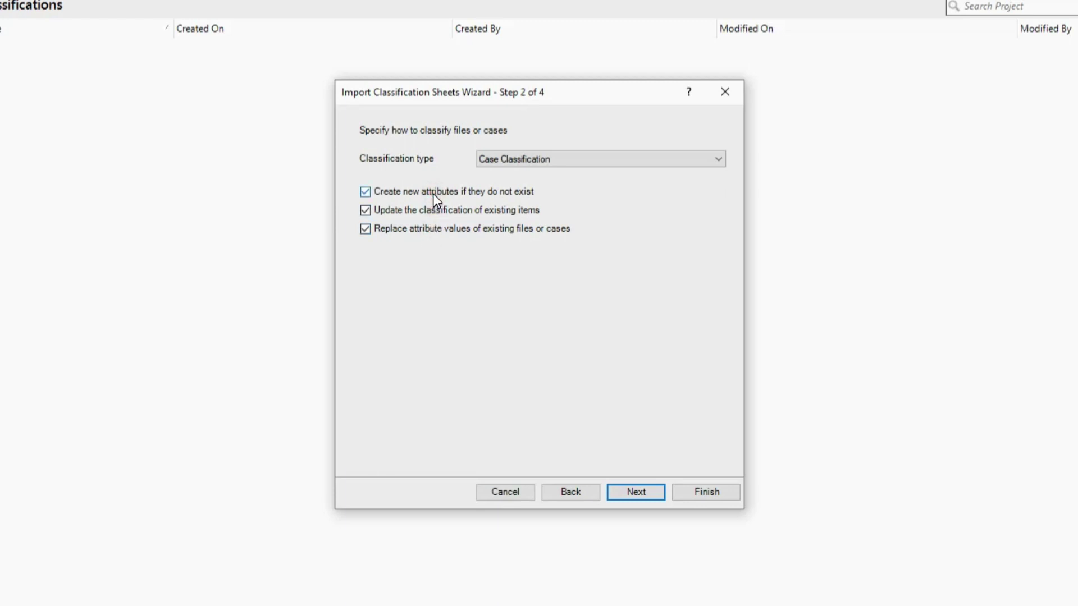
{"action": "left_click", "coordinate": [434, 210]}
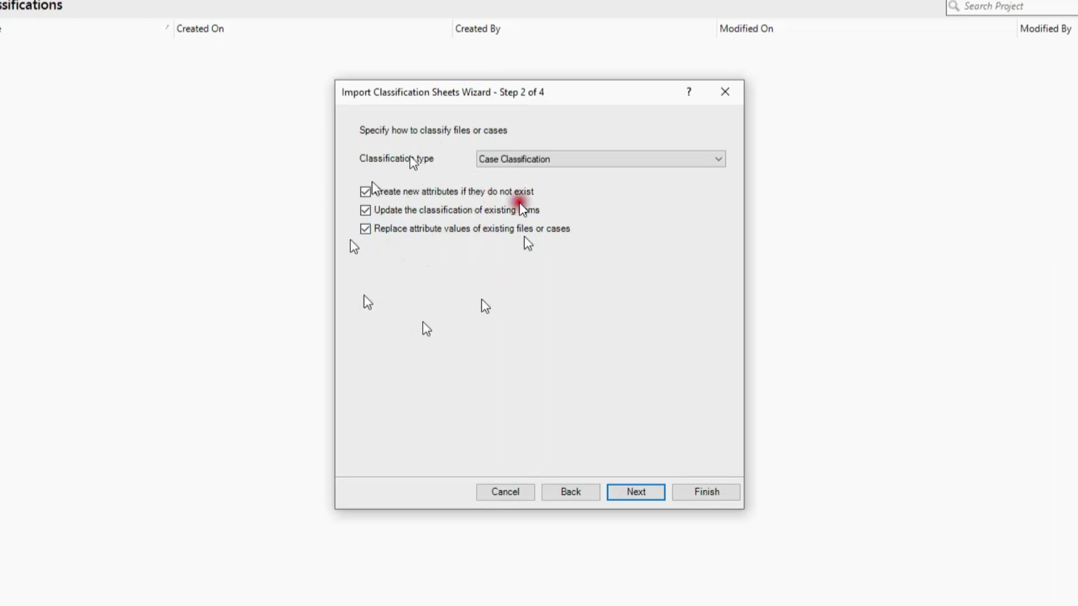
{"action": "left_click", "coordinate": [651, 488]}
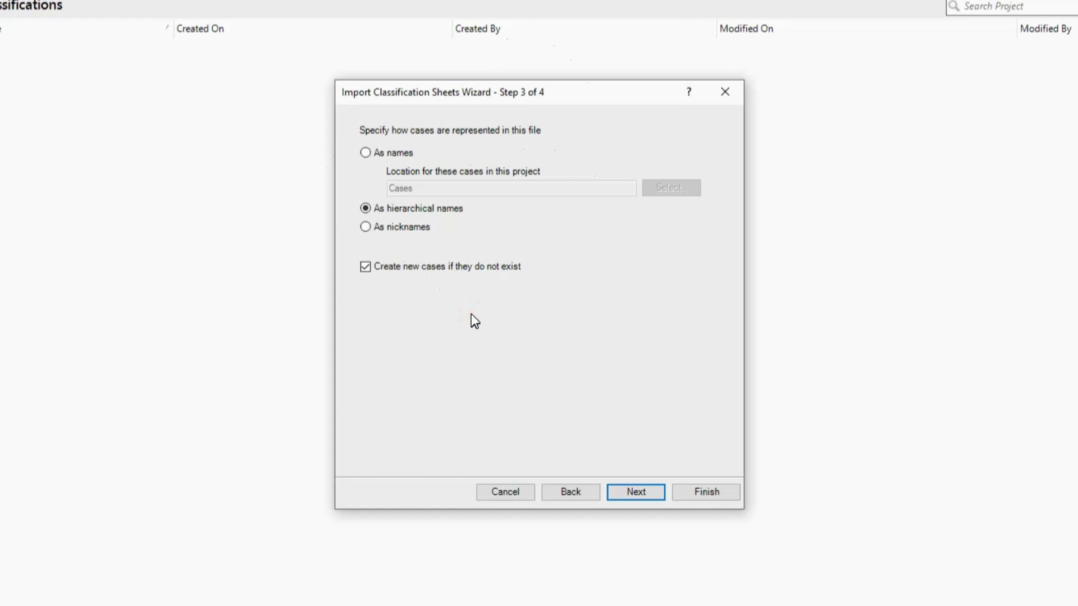
- Import cases as names located under Cases\People Cases, moving on to Step 4
{"action": "left_click", "coordinate": [371, 152]}
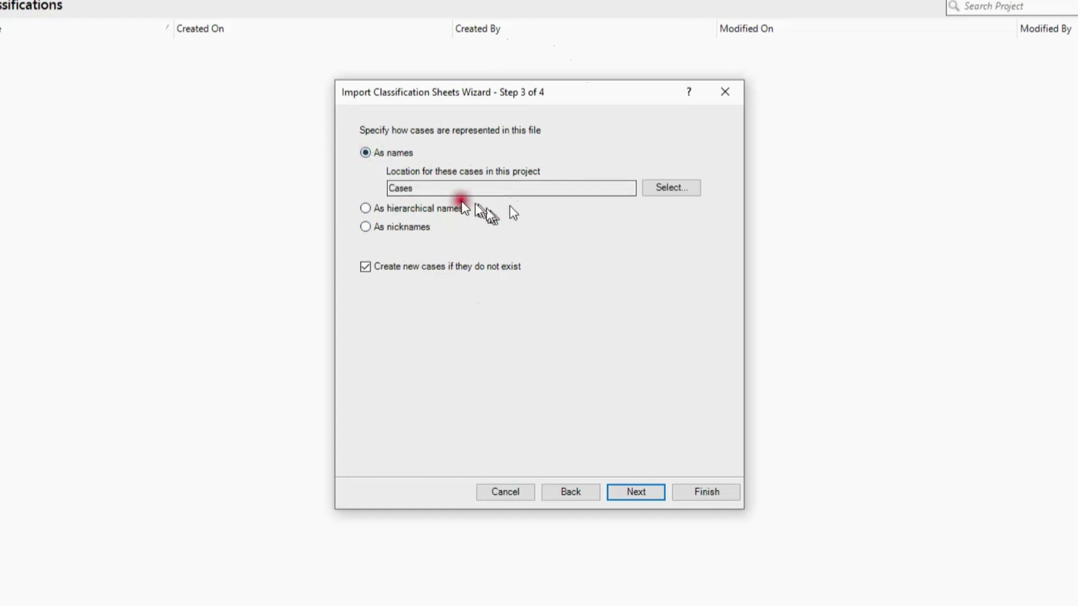
{"action": "left_click", "coordinate": [688, 187]}
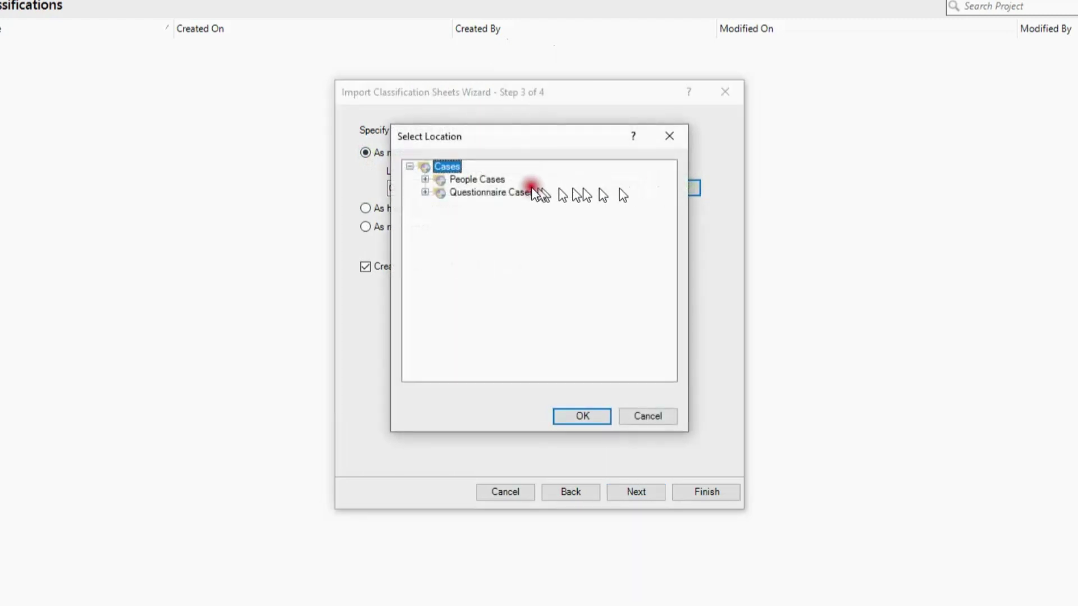
{"action": "left_click", "coordinate": [493, 179]}
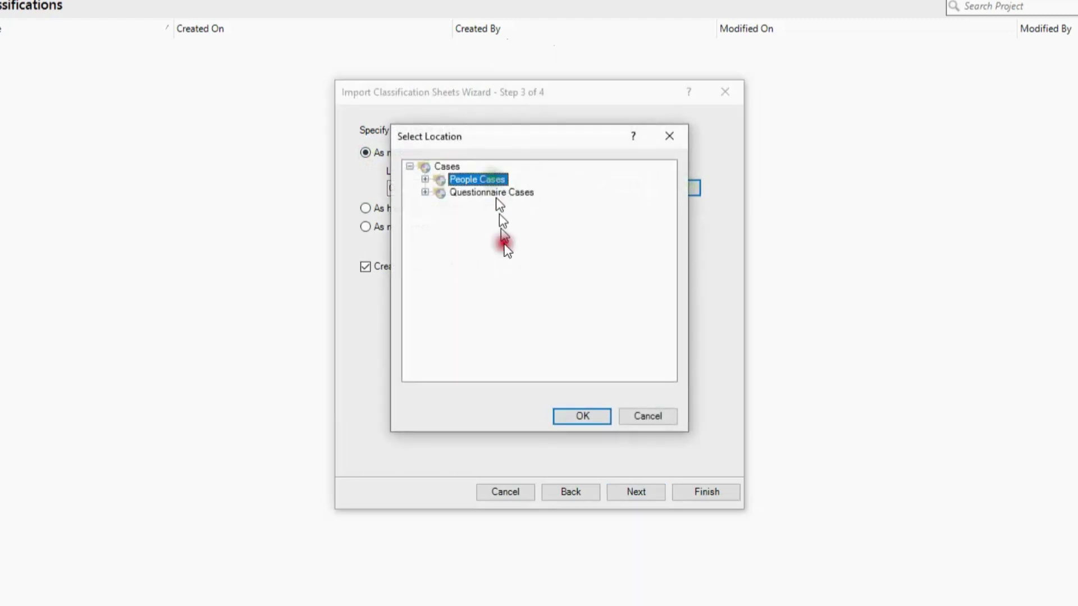
{"action": "left_click", "coordinate": [583, 416]}
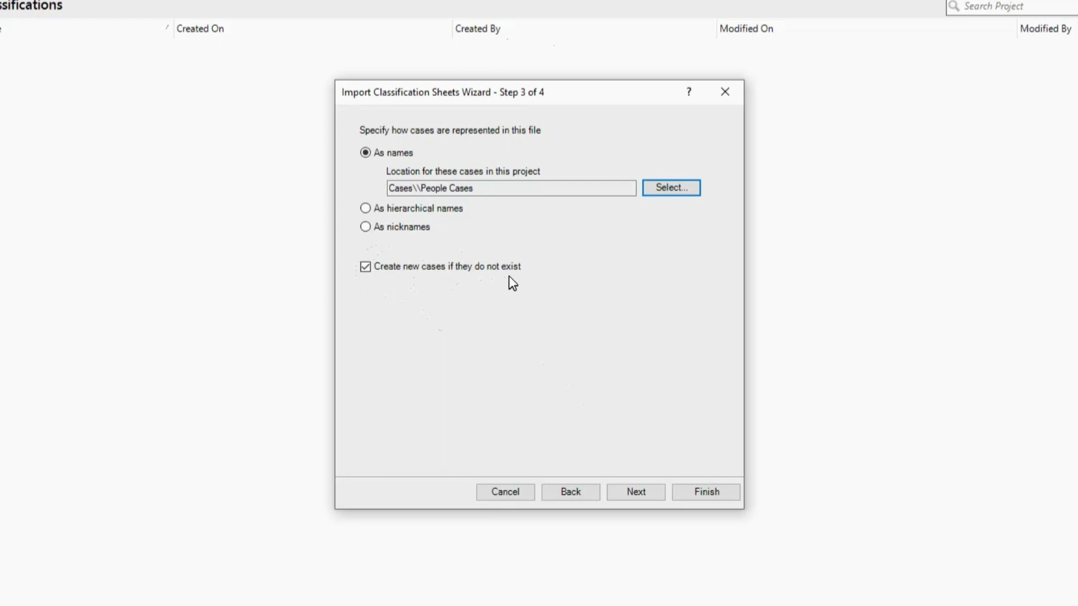
{"action": "left_click", "coordinate": [649, 494]}
- Finish the import, creating Case- Profiles with 37 cases, and view the People Cases list
{"action": "left_click", "coordinate": [647, 493]}
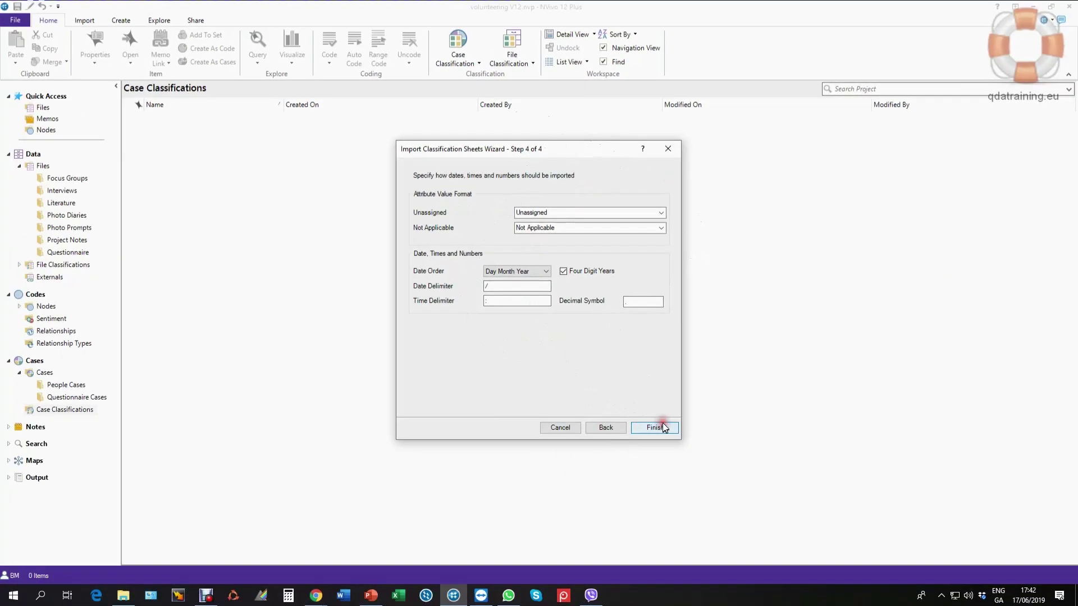
{"action": "left_click", "coordinate": [661, 427]}
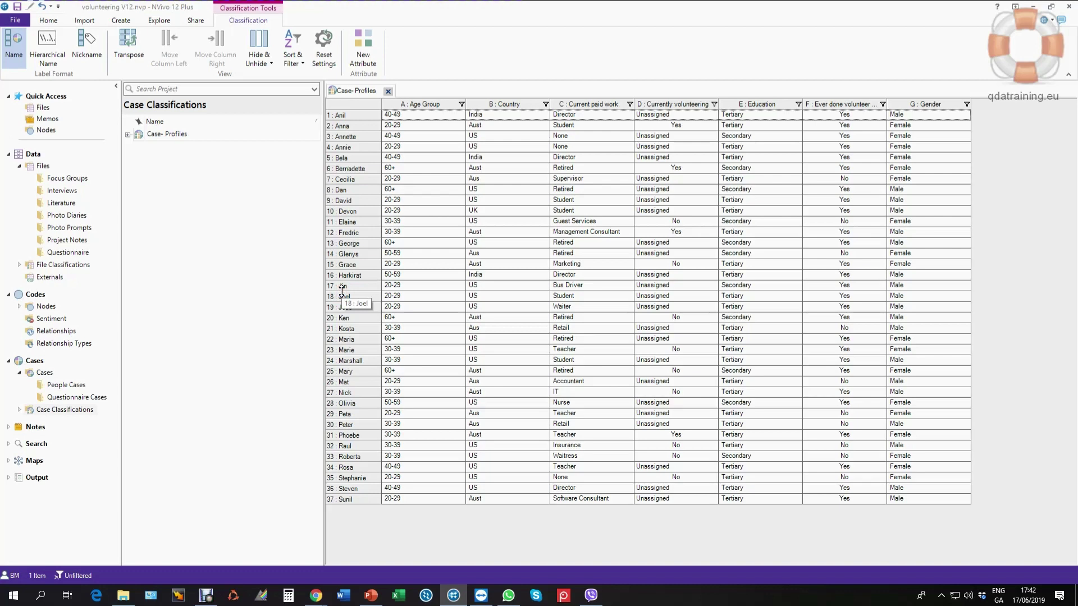
{"action": "left_click", "coordinate": [65, 386]}
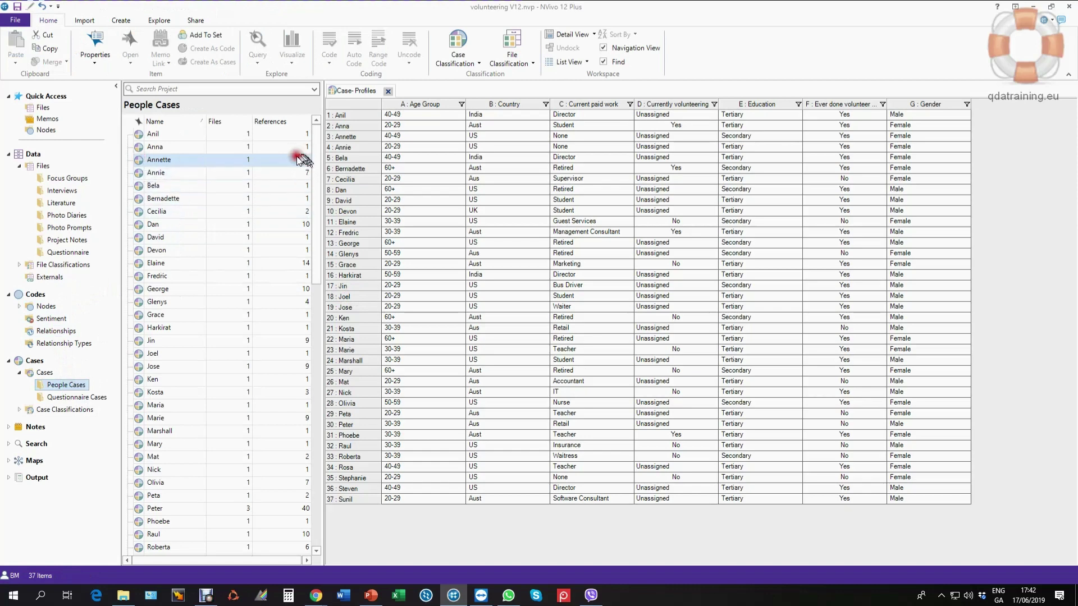
- Open the Annette case to see its 12 coded references from Volunteers Group 1
{"action": "left_click_drag", "start_coordinate": [303, 160], "coordinate": [140, 160]}
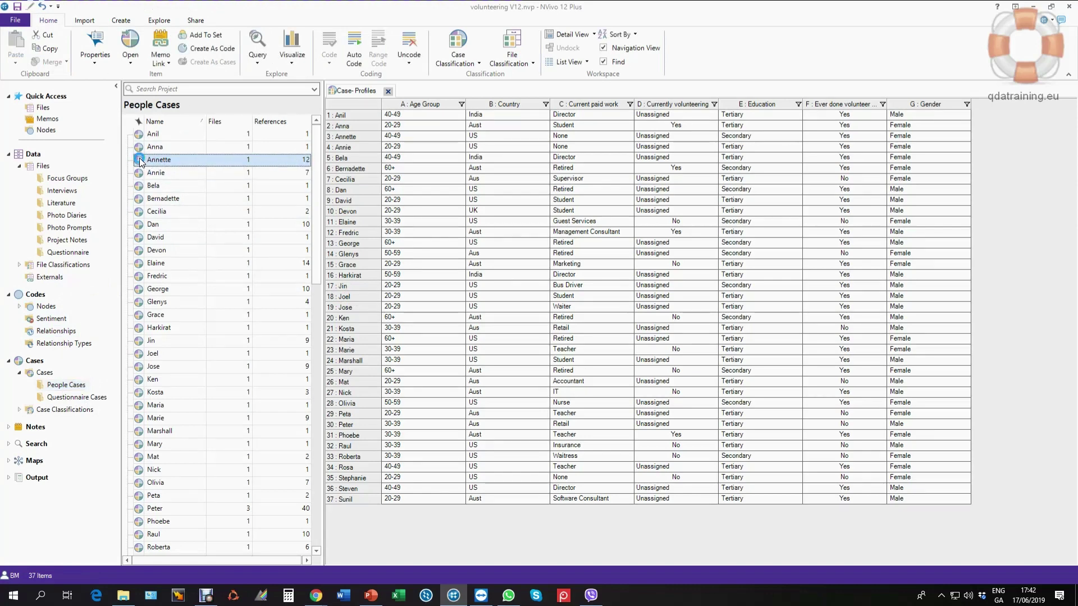
{"action": "double_click", "coordinate": [139, 160]}
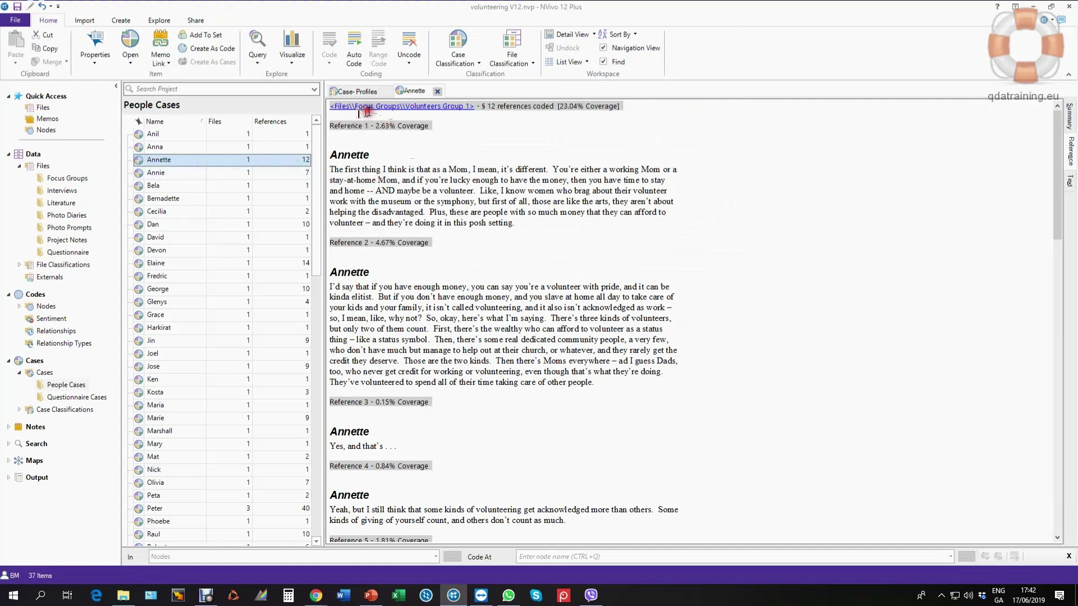
{"action": "right_click", "coordinate": [139, 158]}
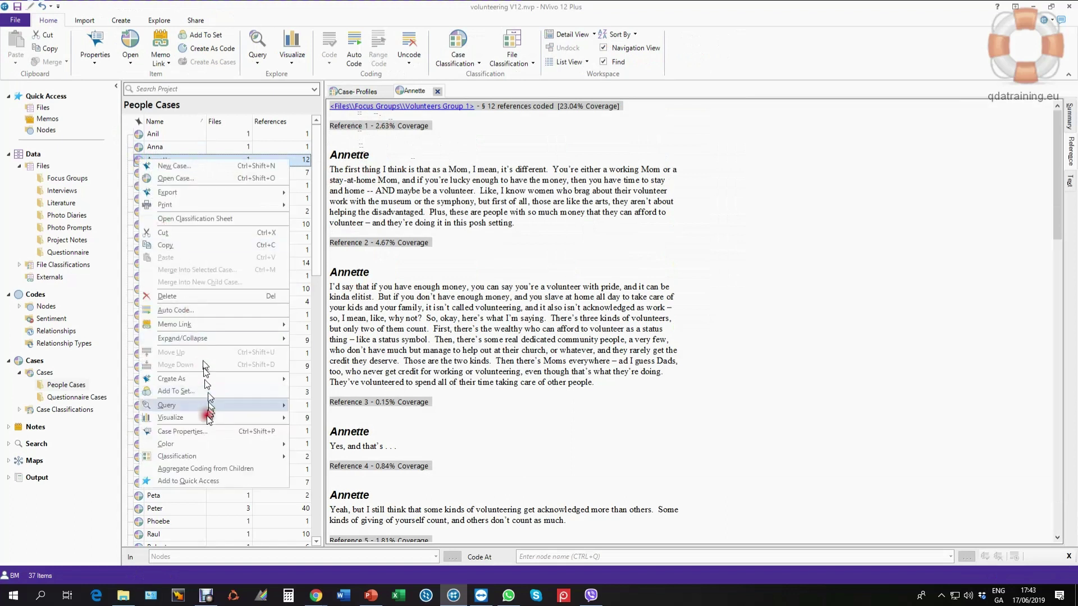
{"action": "left_click", "coordinate": [201, 429]}
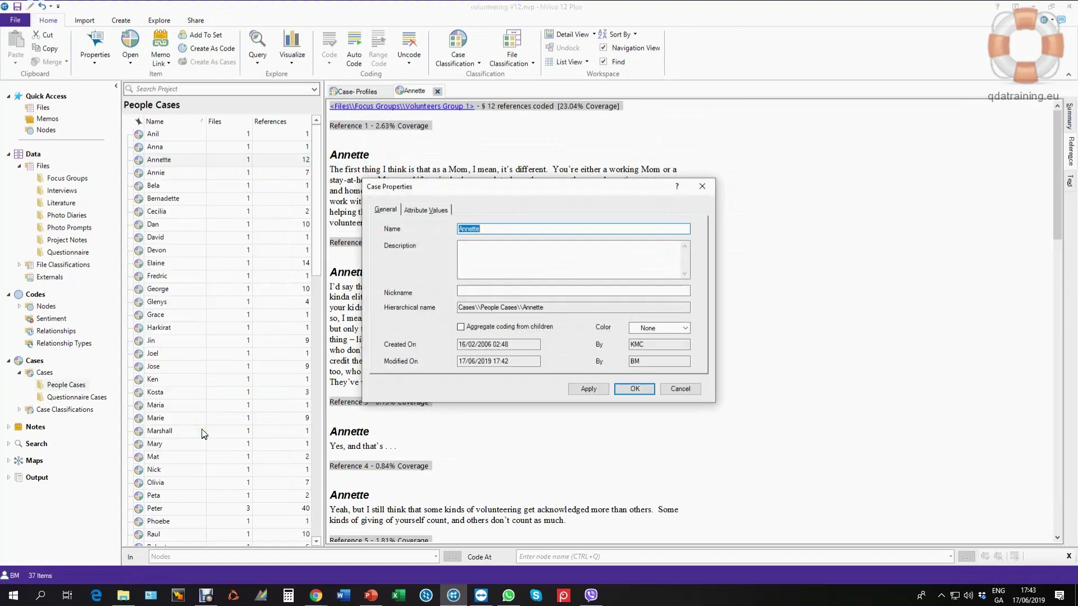
{"action": "left_click", "coordinate": [431, 210]}
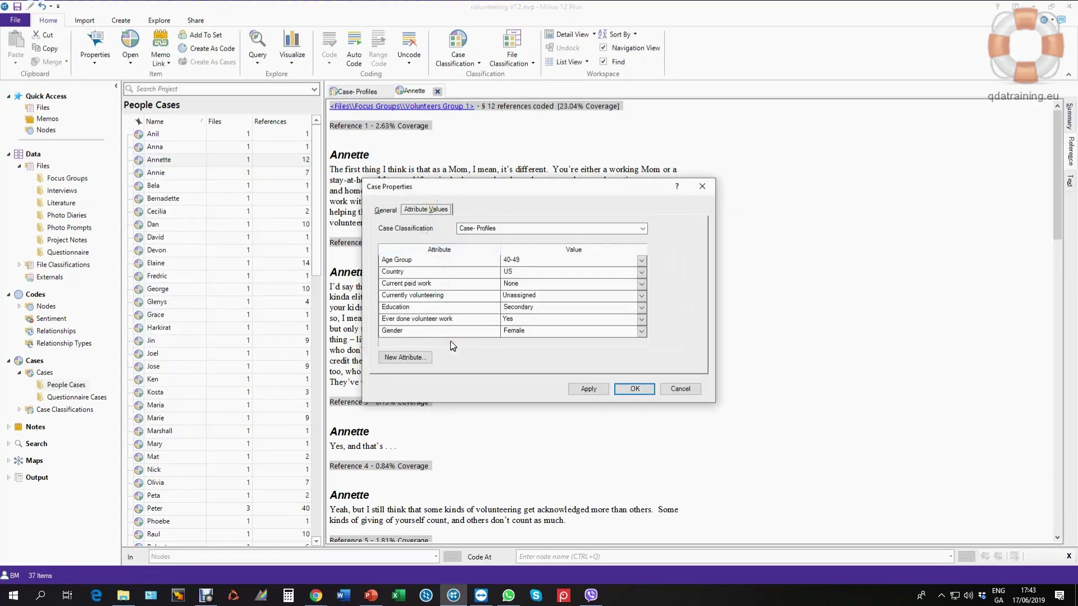
{"action": "left_click", "coordinate": [635, 388]}
- Look over the Explore tab's Coding and Matrix Coding query tools with Annette's case open
{"action": "left_click", "coordinate": [160, 21]}
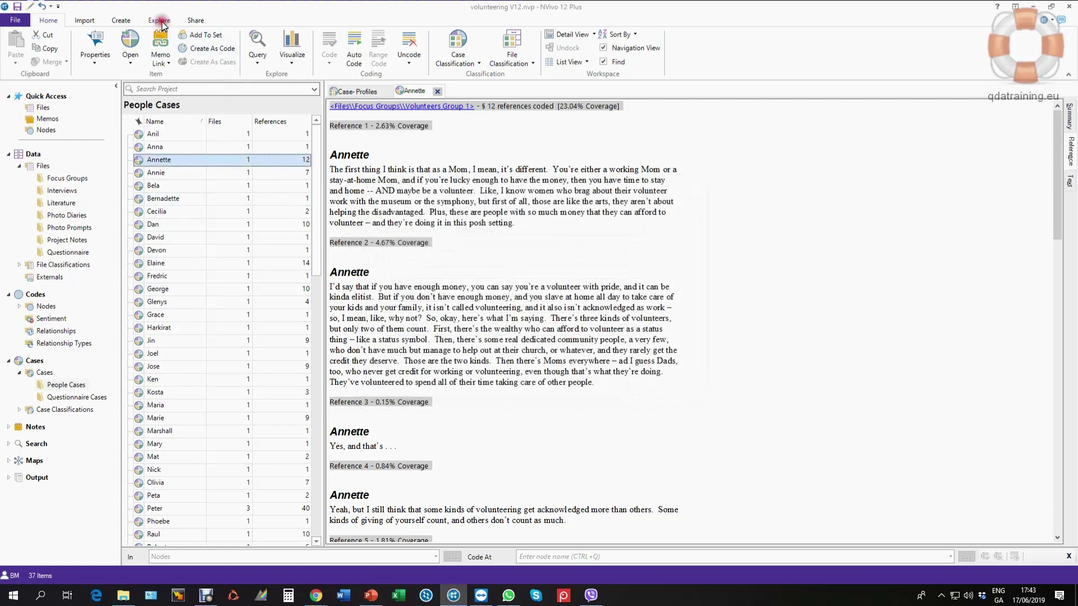
{"action": "left_click", "coordinate": [181, 56]}
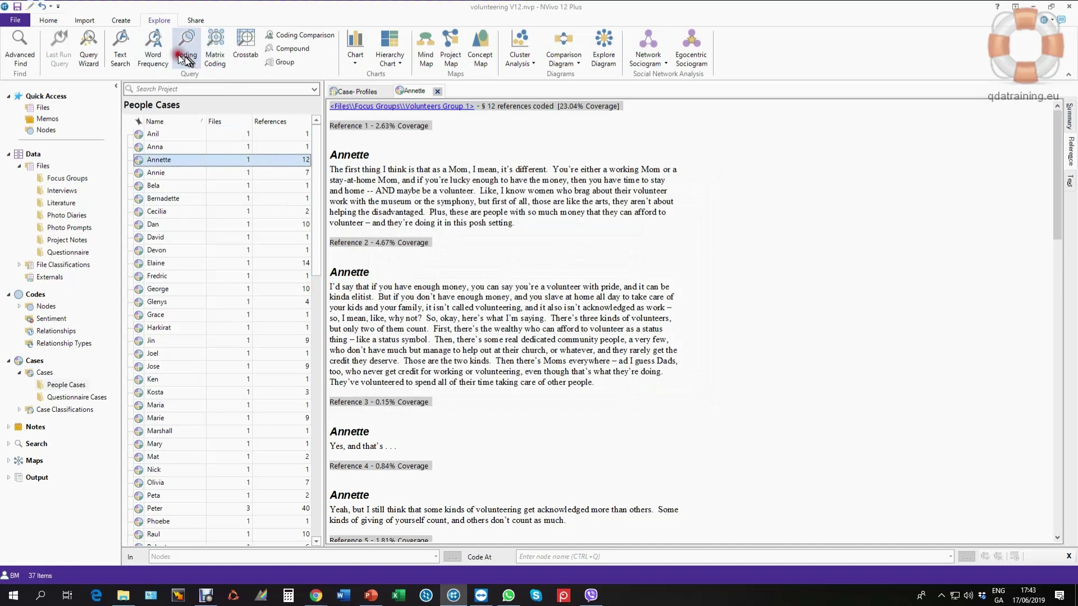
{"action": "left_click", "coordinate": [219, 56]}
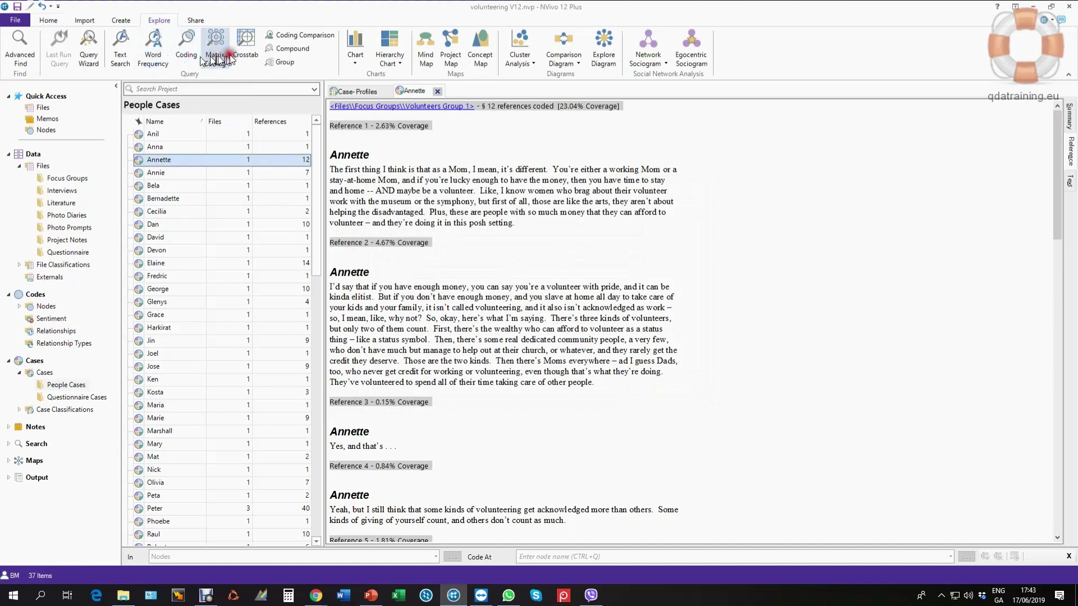
{"action": "left_click", "coordinate": [163, 21]}
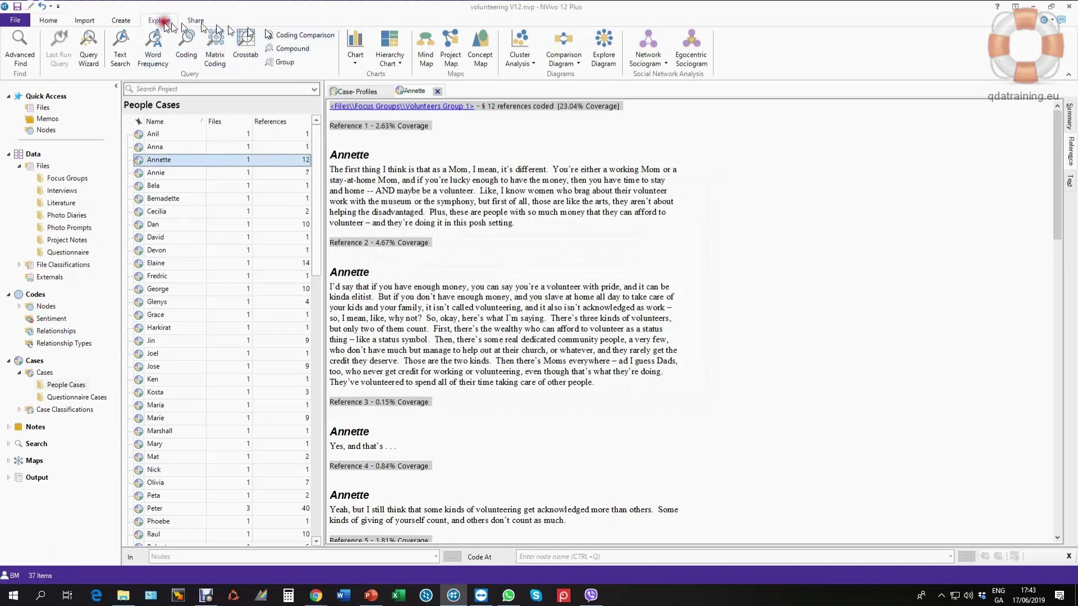
{"action": "left_click", "coordinate": [369, 179]}
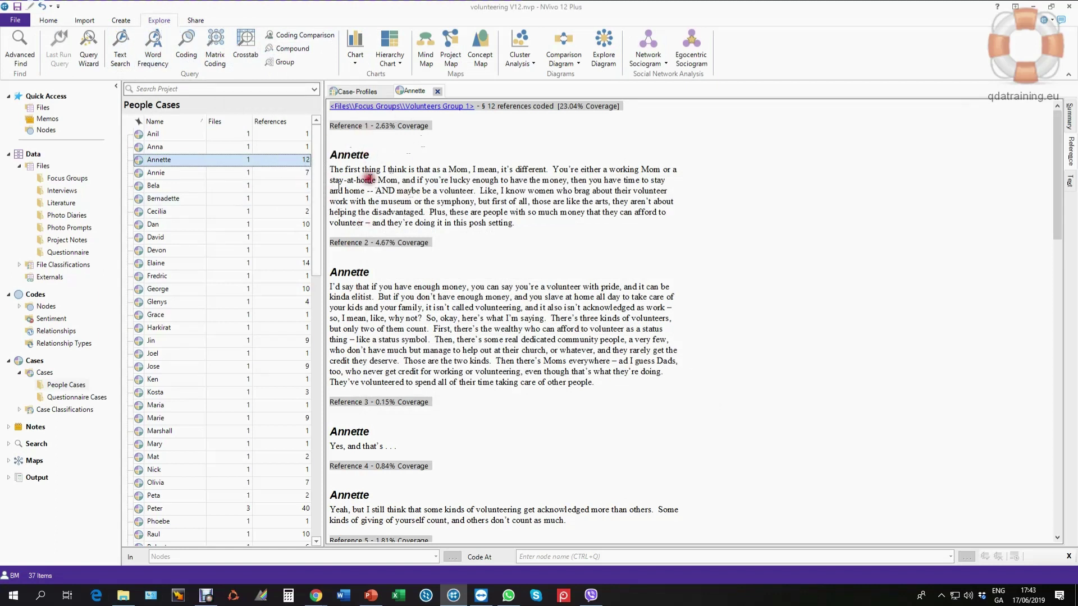
{"action": "left_click", "coordinate": [69, 189]}
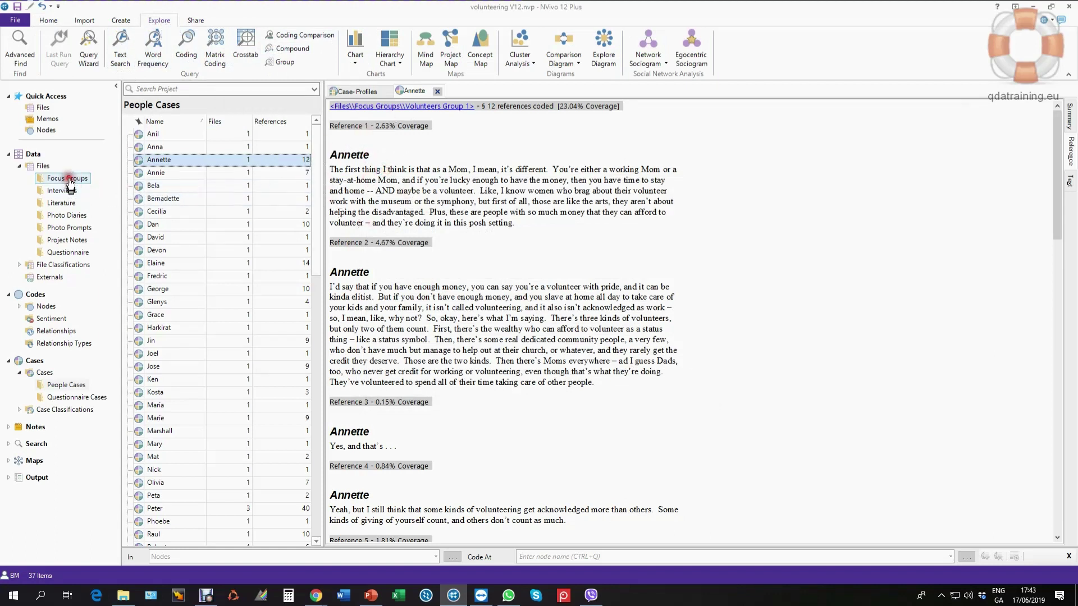
{"action": "left_click", "coordinate": [145, 130]}
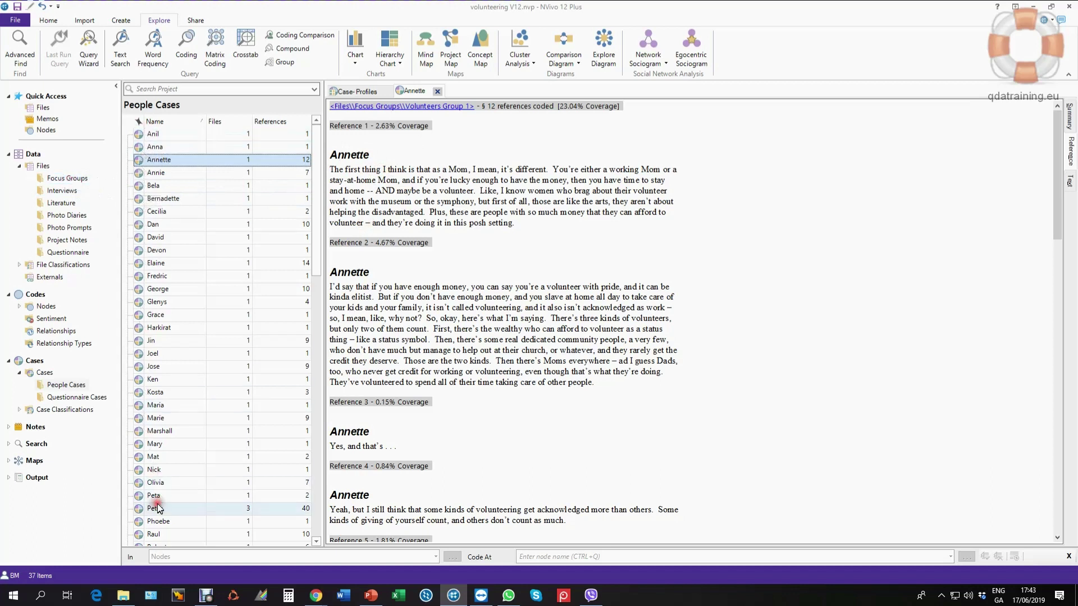
{"action": "left_click", "coordinate": [308, 182]}
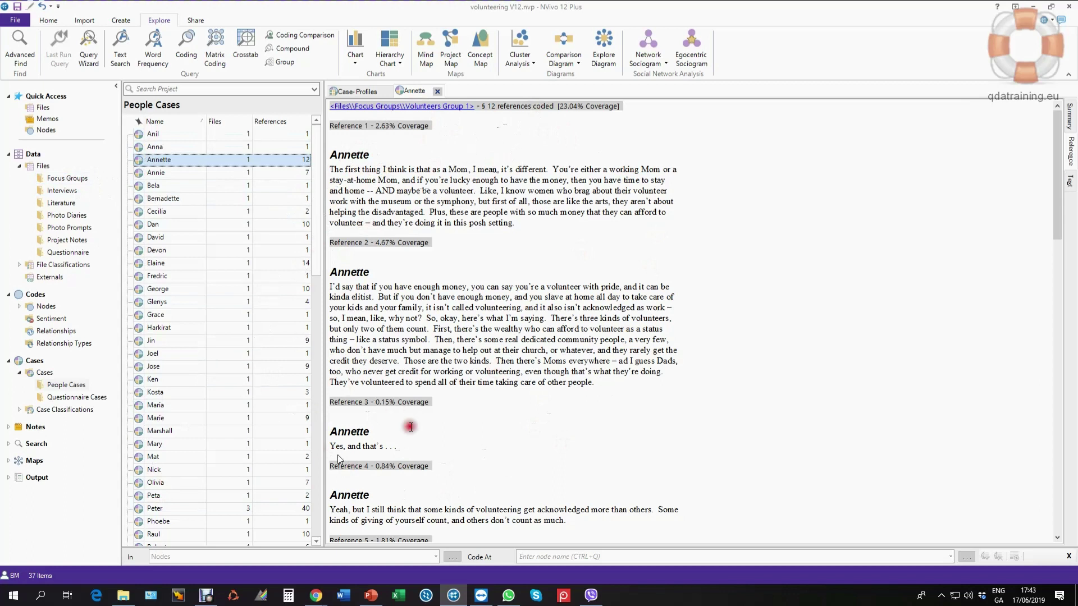
{"action": "left_click", "coordinate": [146, 162]}
{"action": "left_click", "coordinate": [285, 159]}
{"action": "left_click_drag", "start_coordinate": [287, 161], "coordinate": [285, 202]}
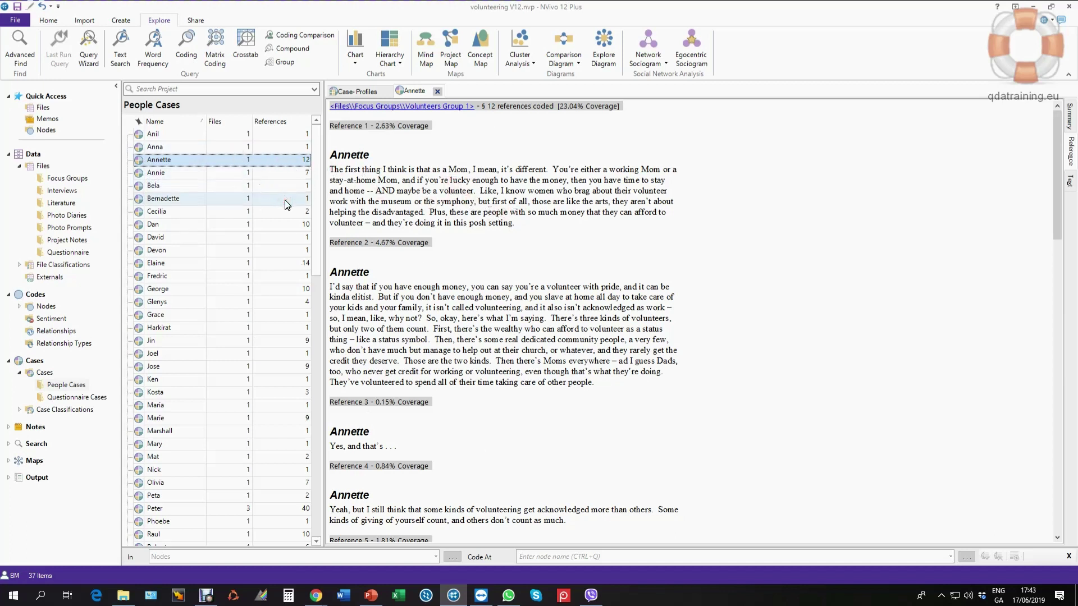
- Open the Case- Profiles sheet showing Age Group, Country and Gender for all 37 cases
{"action": "left_click", "coordinate": [436, 95]}
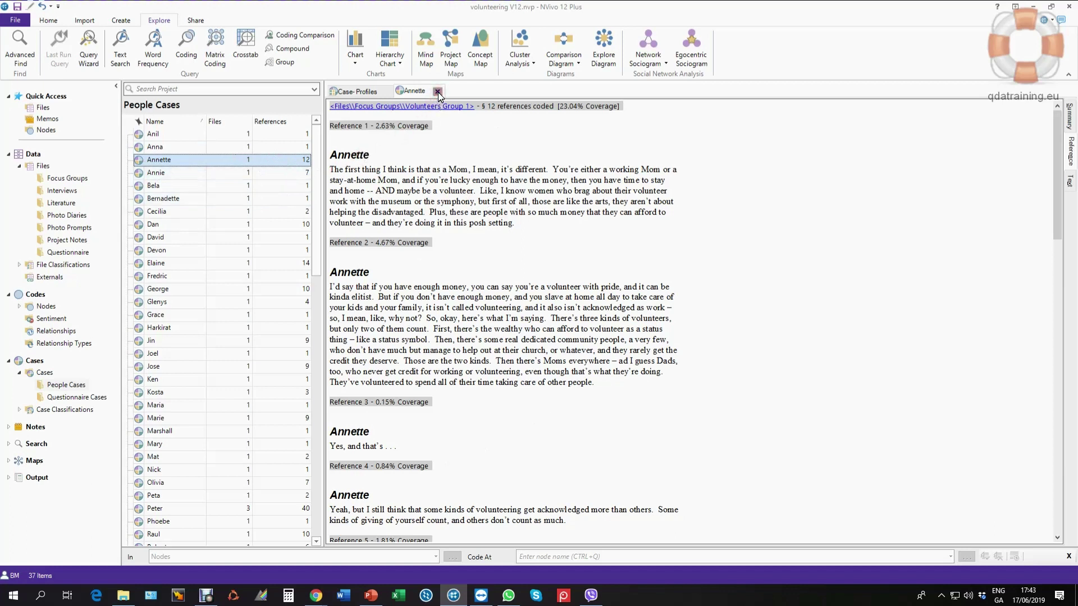
{"action": "left_click", "coordinate": [56, 397]}
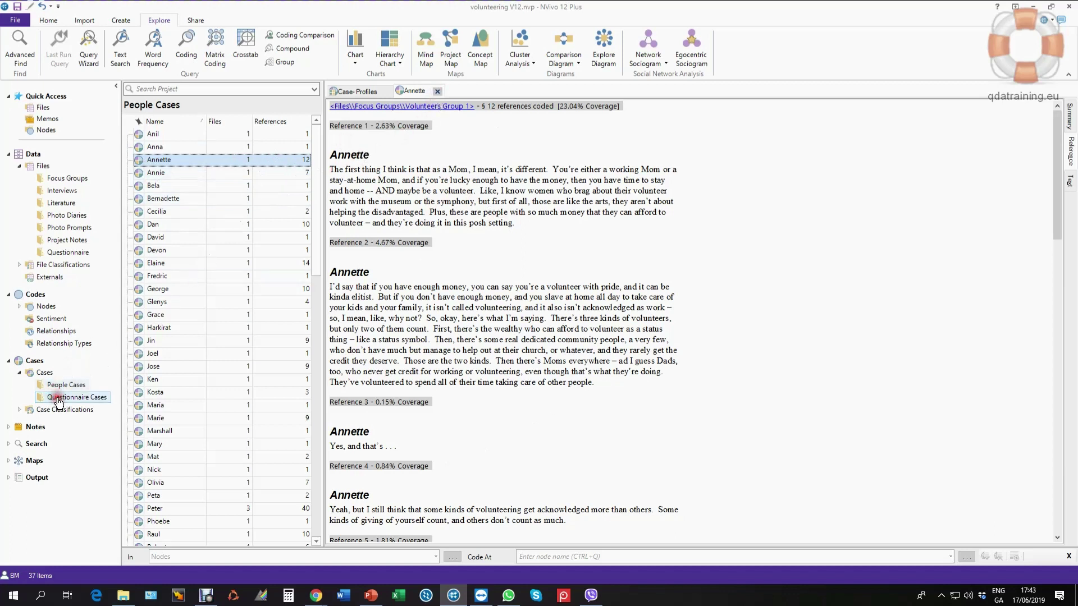
{"action": "left_click", "coordinate": [63, 410]}
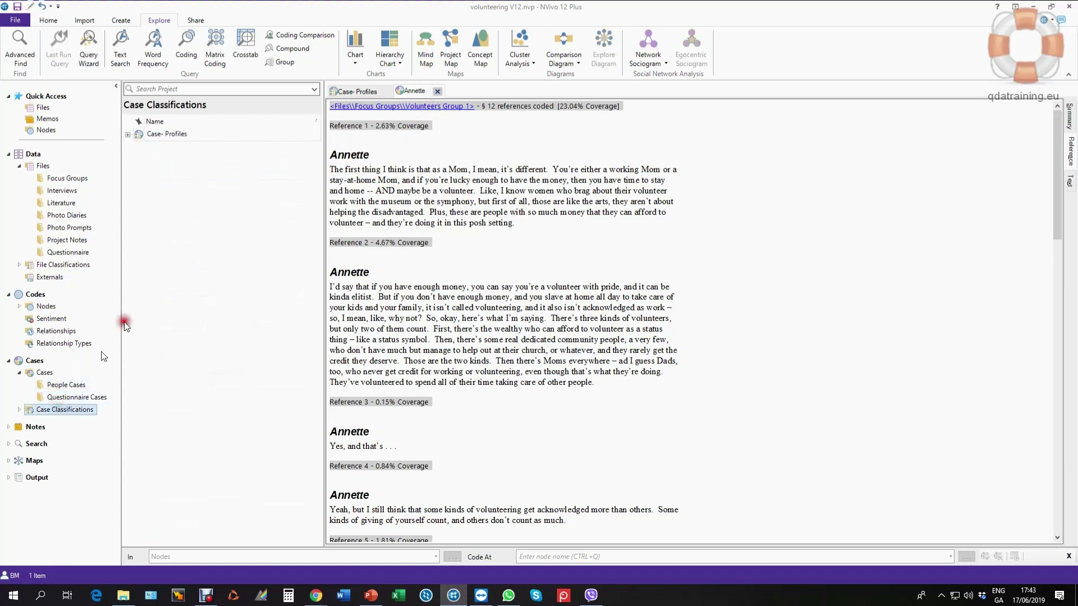
{"action": "double_click", "coordinate": [139, 134]}
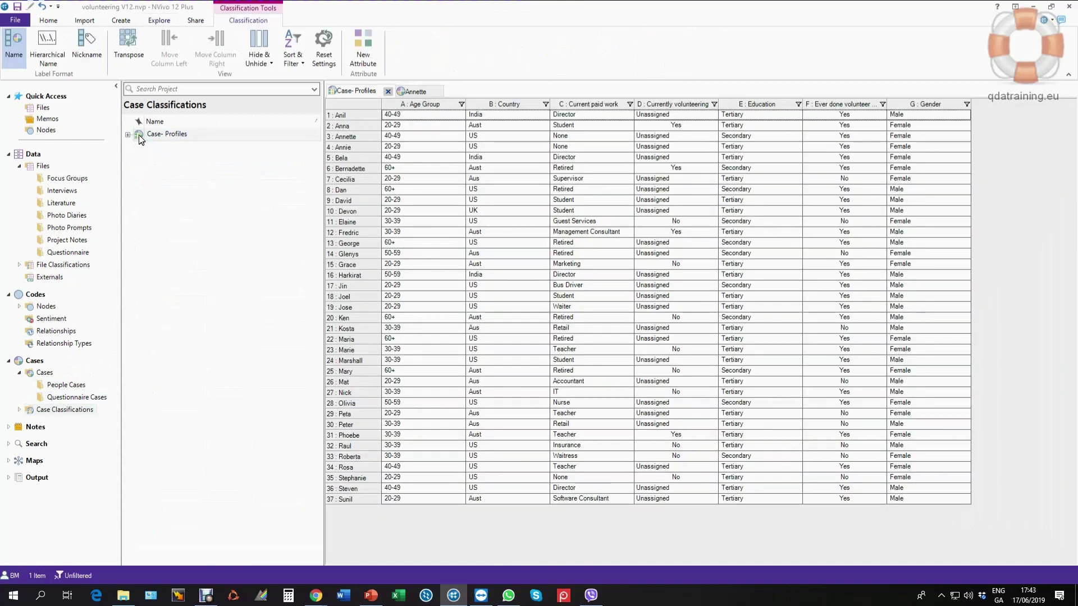